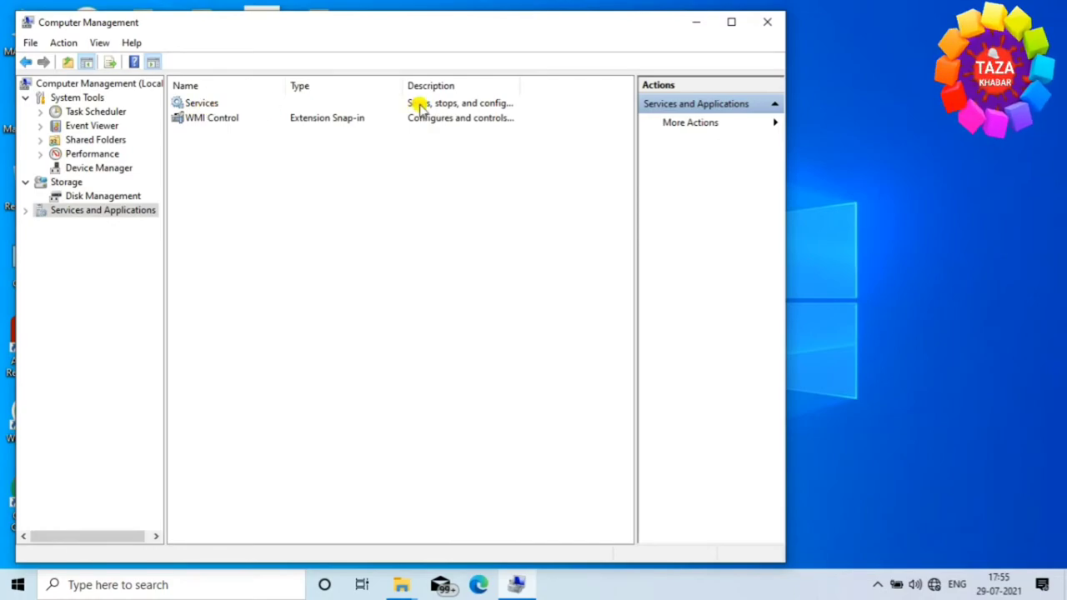
Open the properties of the Windows Update service from the Services list in Computer Management
{"action": "double_click", "coordinate": [429, 103]}
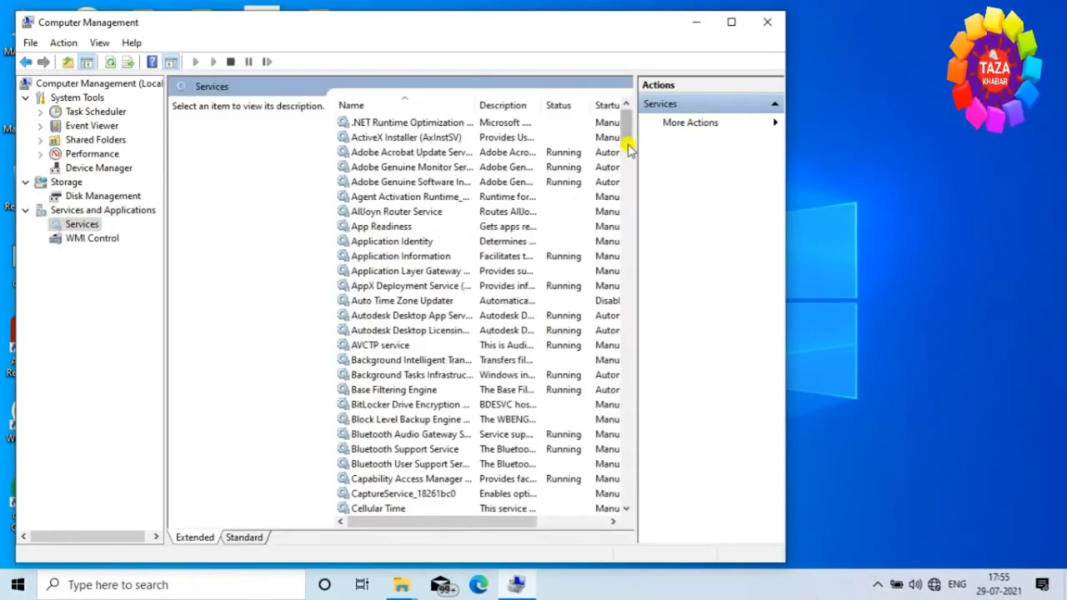
{"action": "left_click_drag", "start_coordinate": [626, 138], "coordinate": [626, 495]}
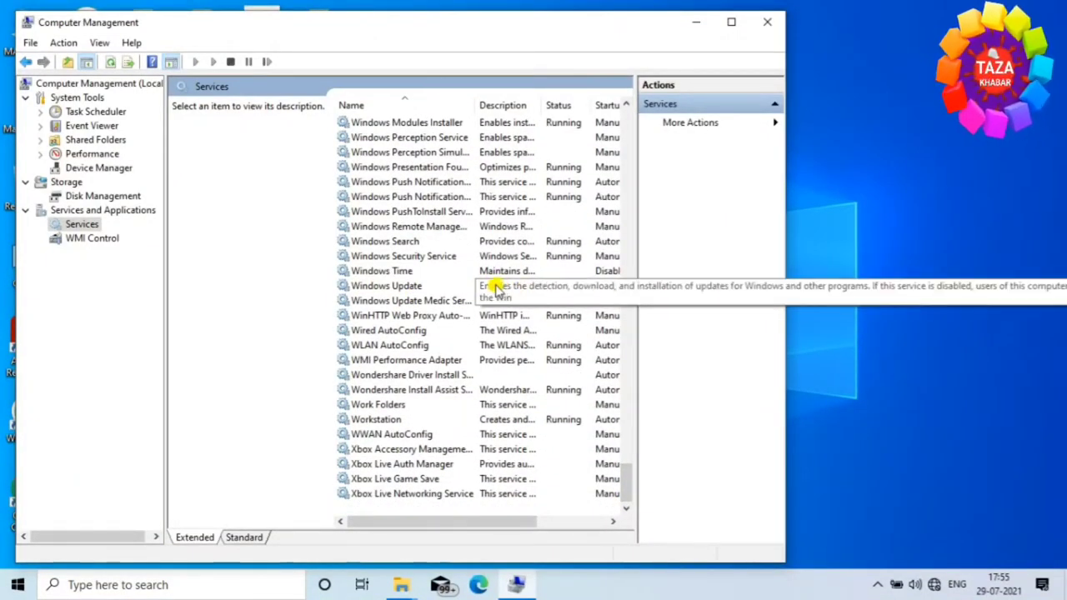
{"action": "double_click", "coordinate": [431, 285]}
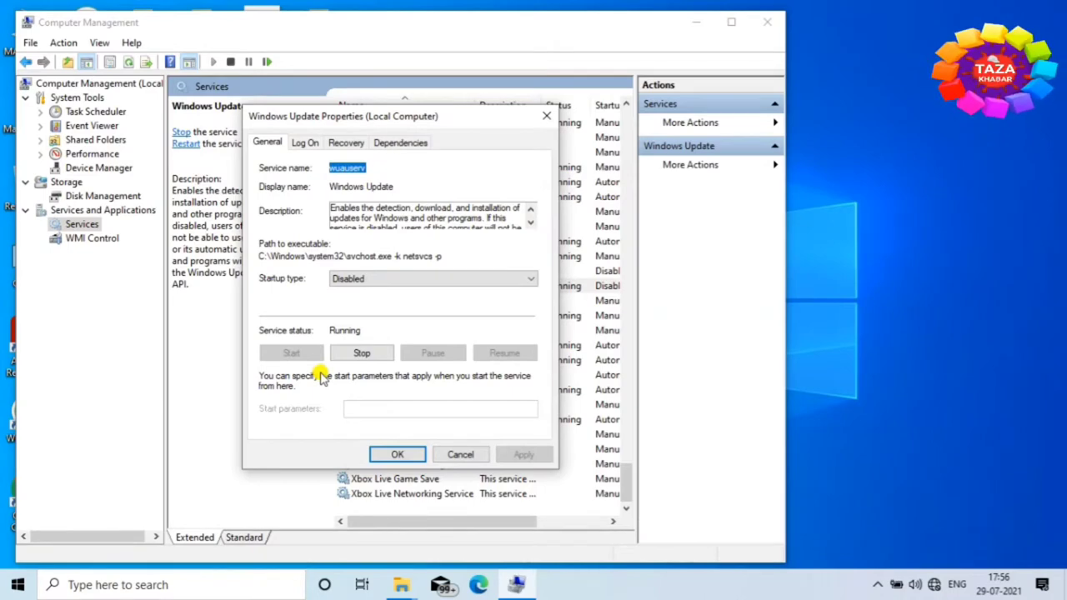
Review the Windows Update service's log-on, recovery and dependency settings and its general description
{"action": "left_click", "coordinate": [300, 143]}
{"action": "left_click", "coordinate": [345, 143]}
{"action": "left_click", "coordinate": [395, 143]}
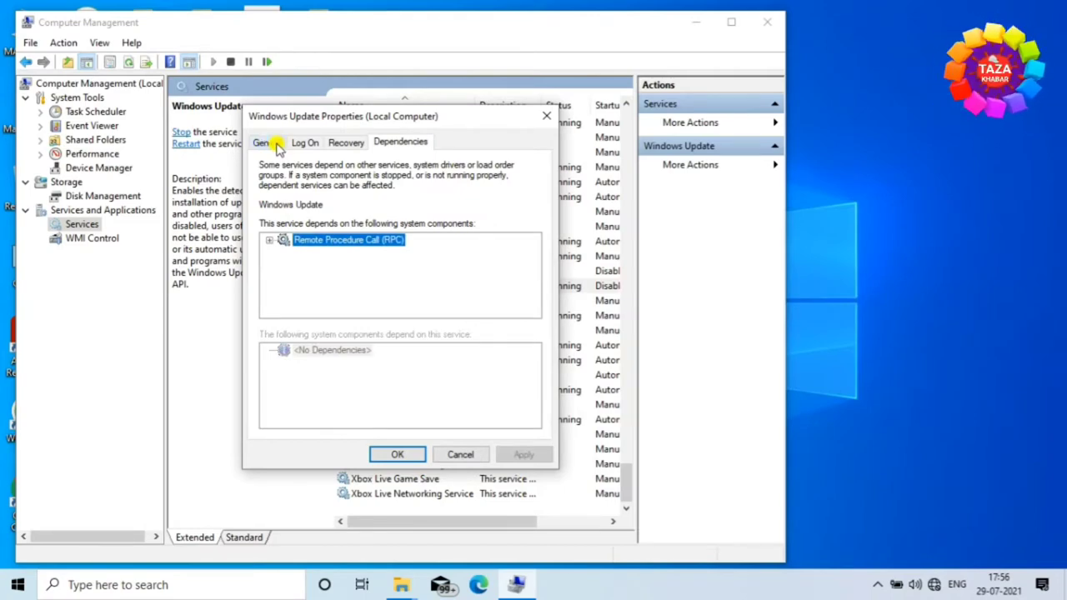
{"action": "left_click", "coordinate": [275, 145]}
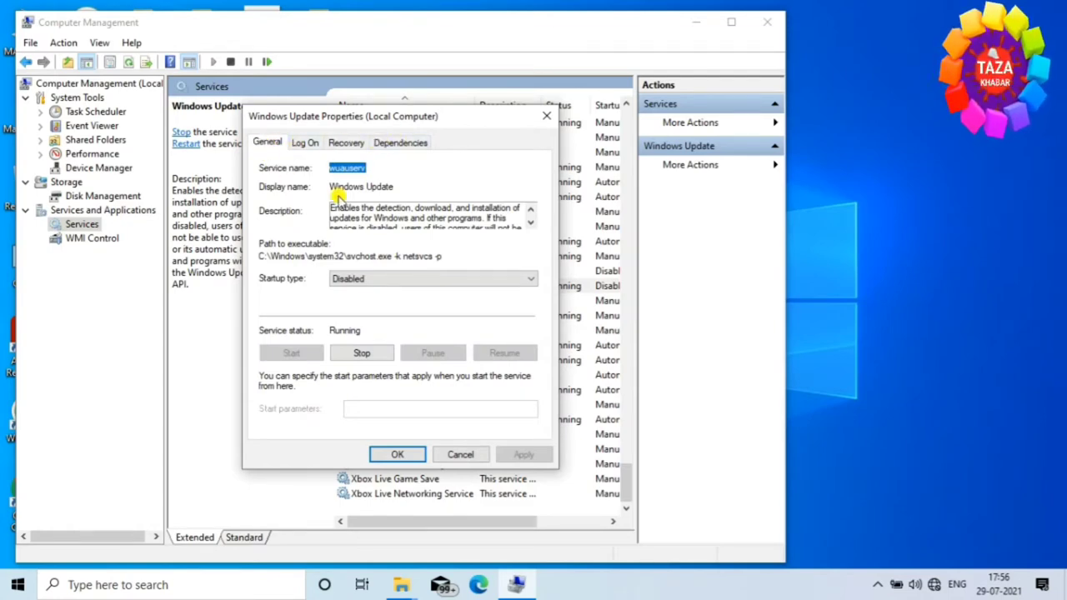
{"action": "left_click", "coordinate": [531, 223]}
{"action": "left_click", "coordinate": [531, 211]}
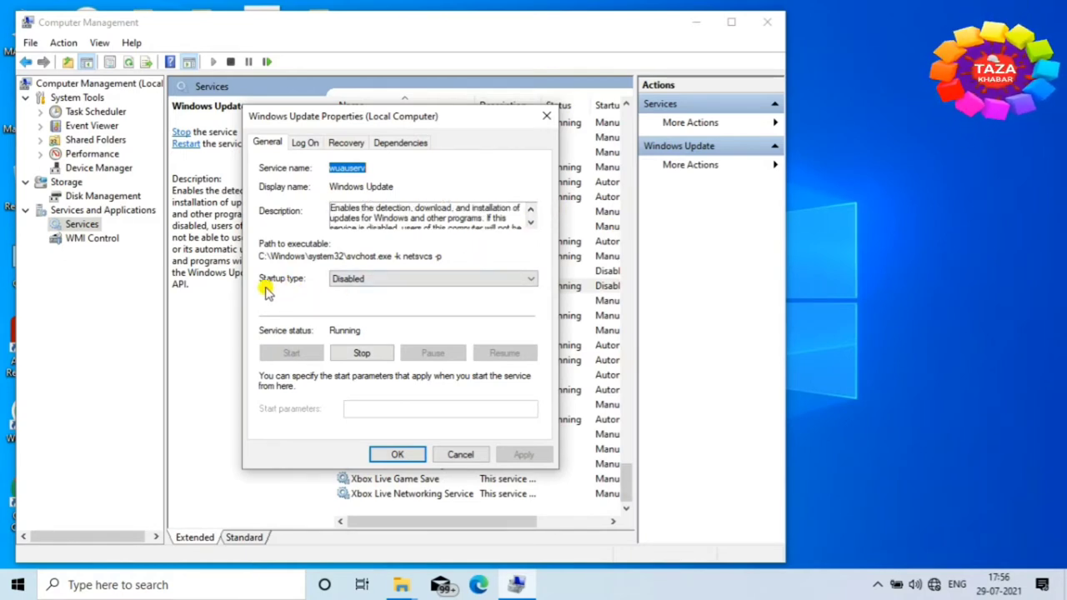
Try out the Manual, Automatic and Disabled startup types for the Windows Update service
{"action": "left_click", "coordinate": [480, 285]}
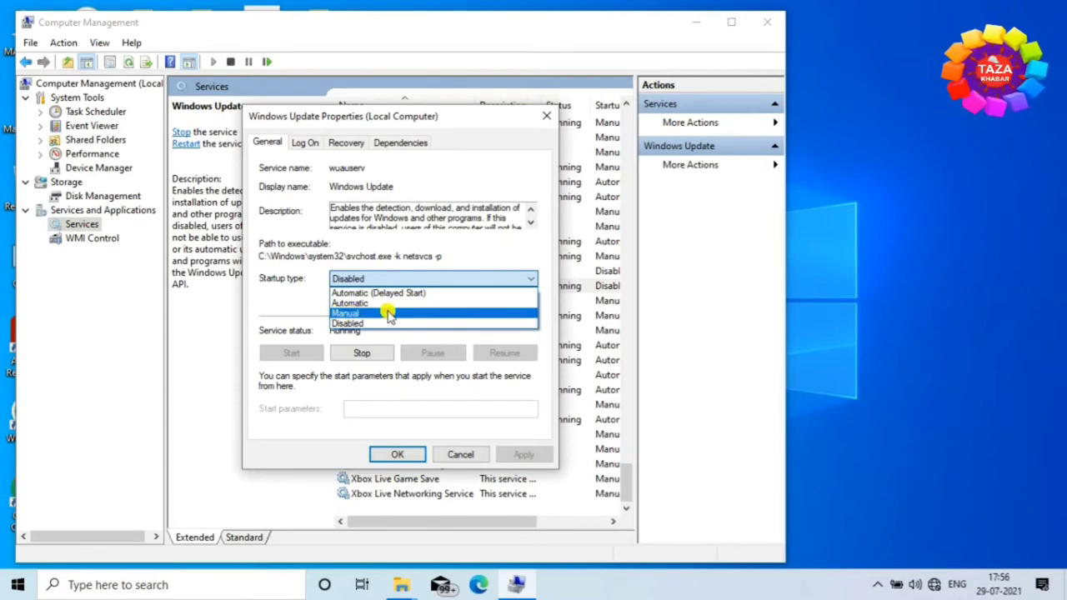
{"action": "left_click", "coordinate": [388, 314]}
{"action": "left_click", "coordinate": [443, 280]}
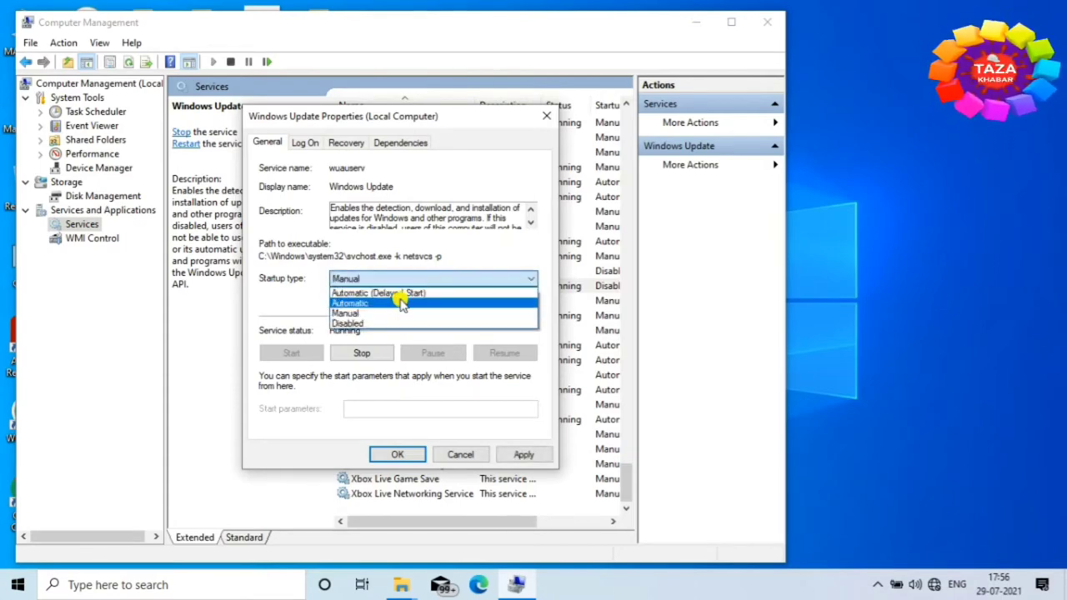
{"action": "left_click", "coordinate": [378, 283]}
{"action": "left_click", "coordinate": [443, 278]}
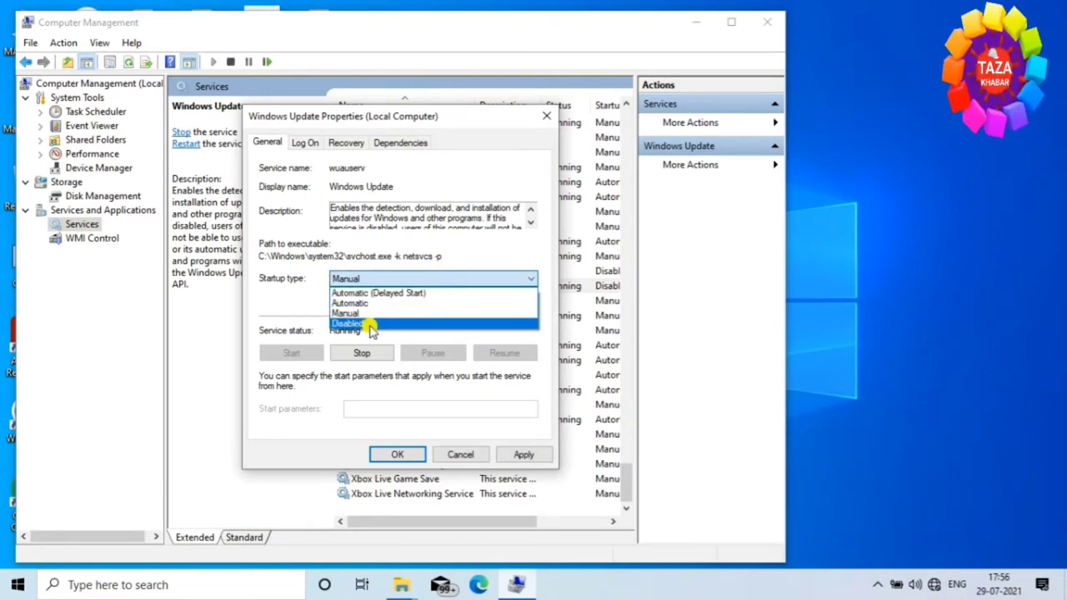
{"action": "left_click", "coordinate": [371, 325]}
{"action": "left_click", "coordinate": [483, 280]}
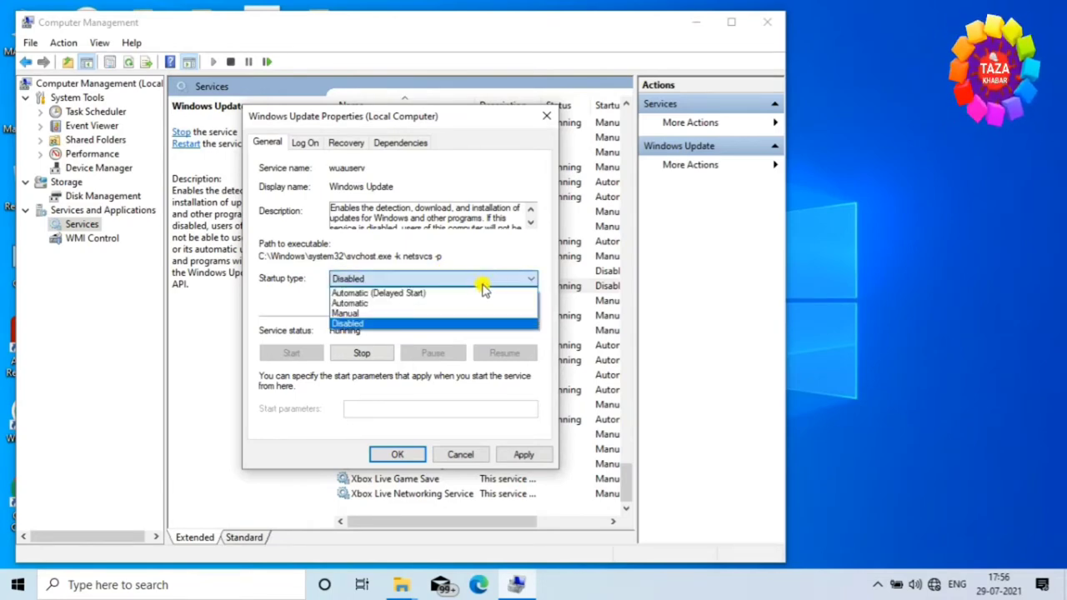
{"action": "left_click", "coordinate": [384, 315]}
{"action": "left_click", "coordinate": [495, 278]}
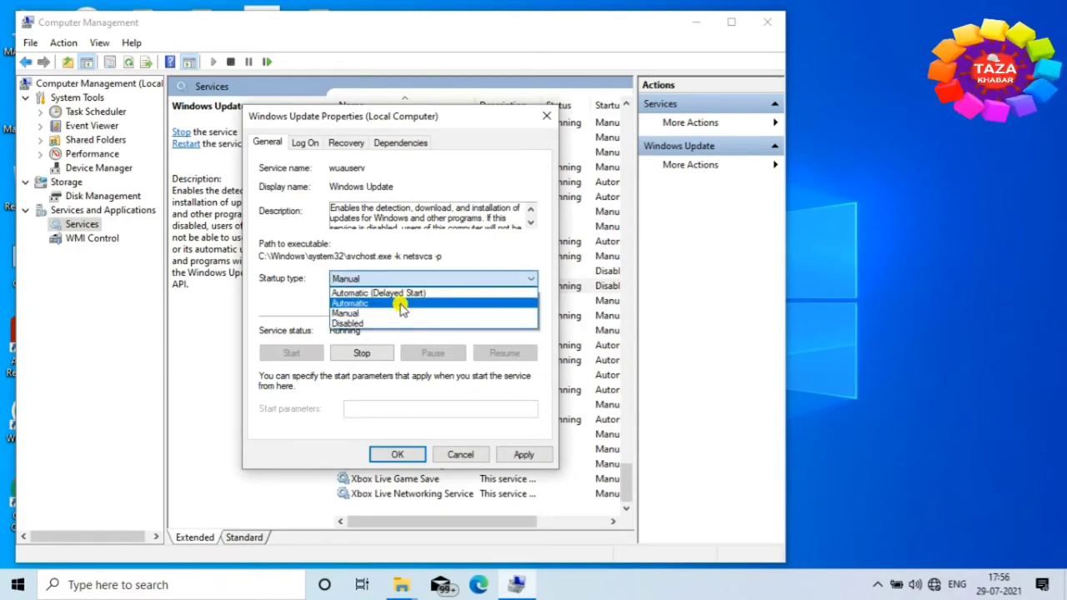
{"action": "left_click", "coordinate": [401, 306]}
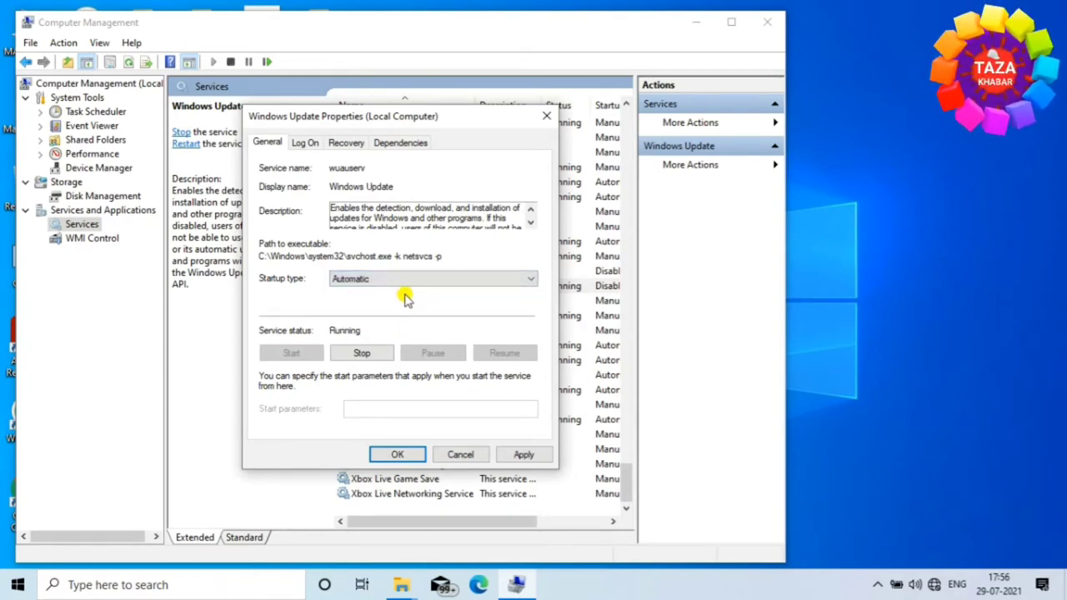
{"action": "left_click", "coordinate": [459, 279]}
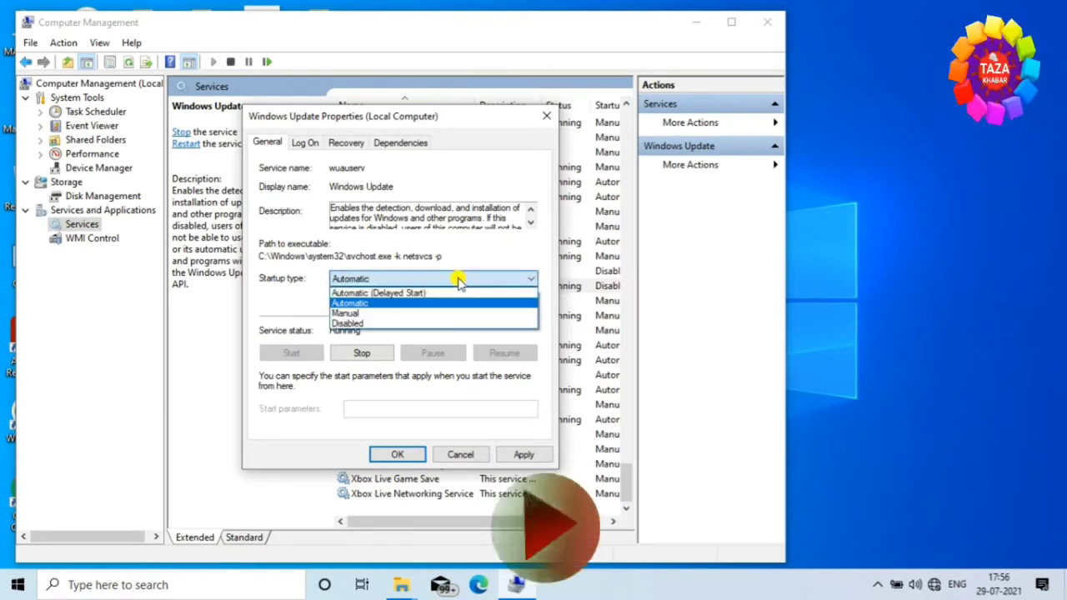
{"action": "left_click", "coordinate": [370, 324]}
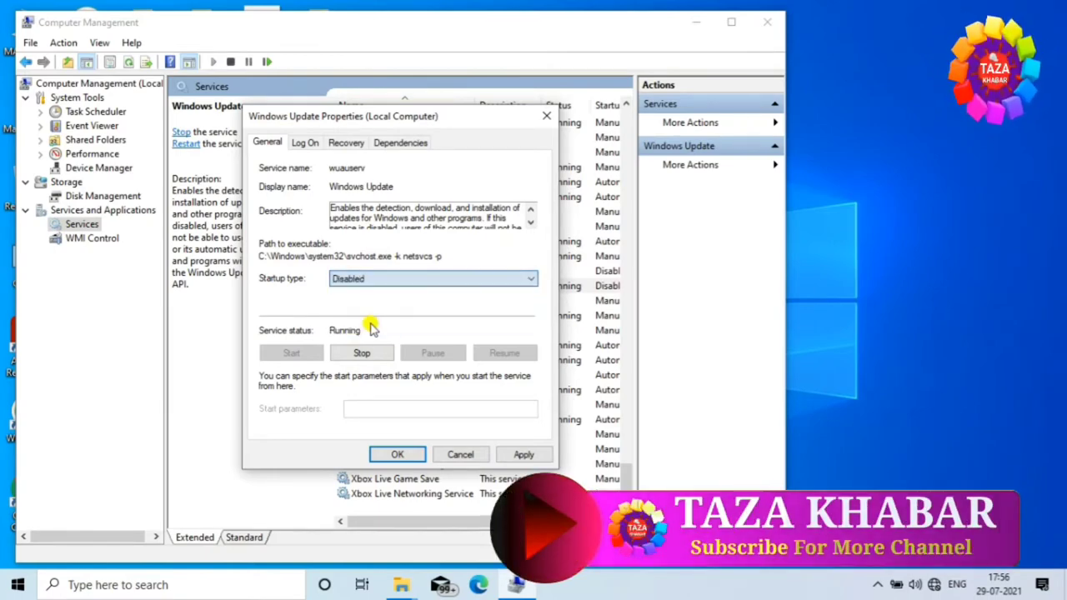
{"action": "left_click", "coordinate": [473, 281]}
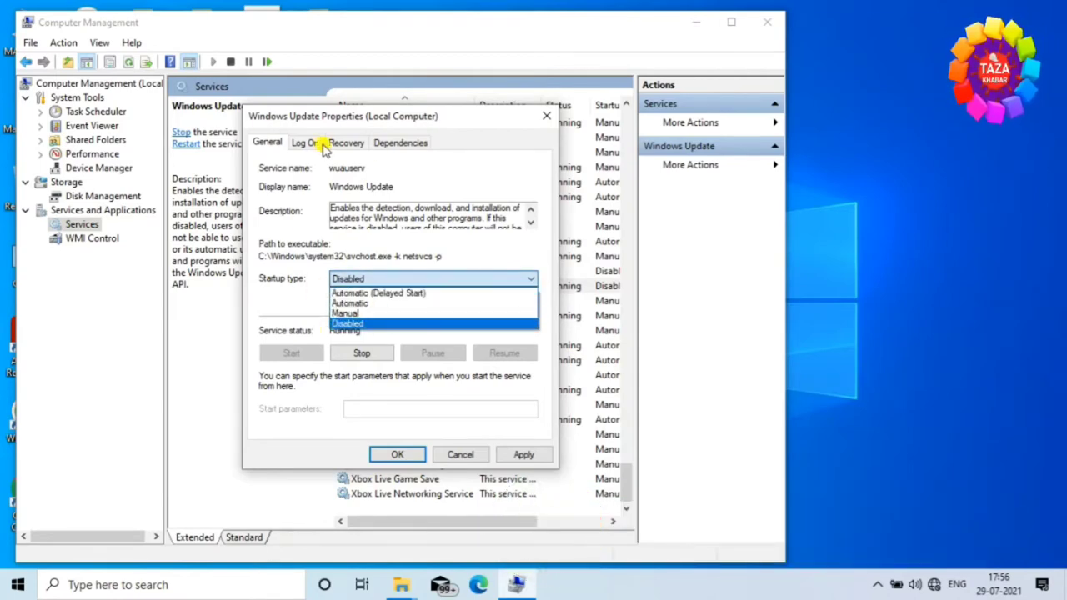
{"action": "left_click", "coordinate": [345, 303]}
{"action": "left_click", "coordinate": [360, 283]}
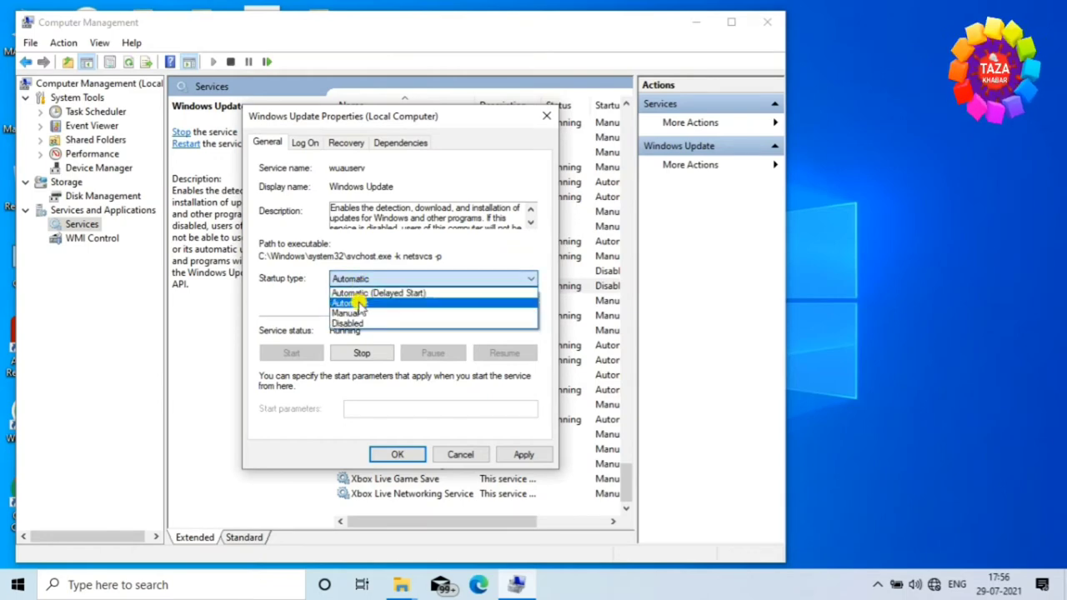
{"action": "left_click", "coordinate": [352, 317]}
Set the Windows Update service's startup type to Disabled, apply it, and close the properties and Computer Management
{"action": "left_click", "coordinate": [371, 283]}
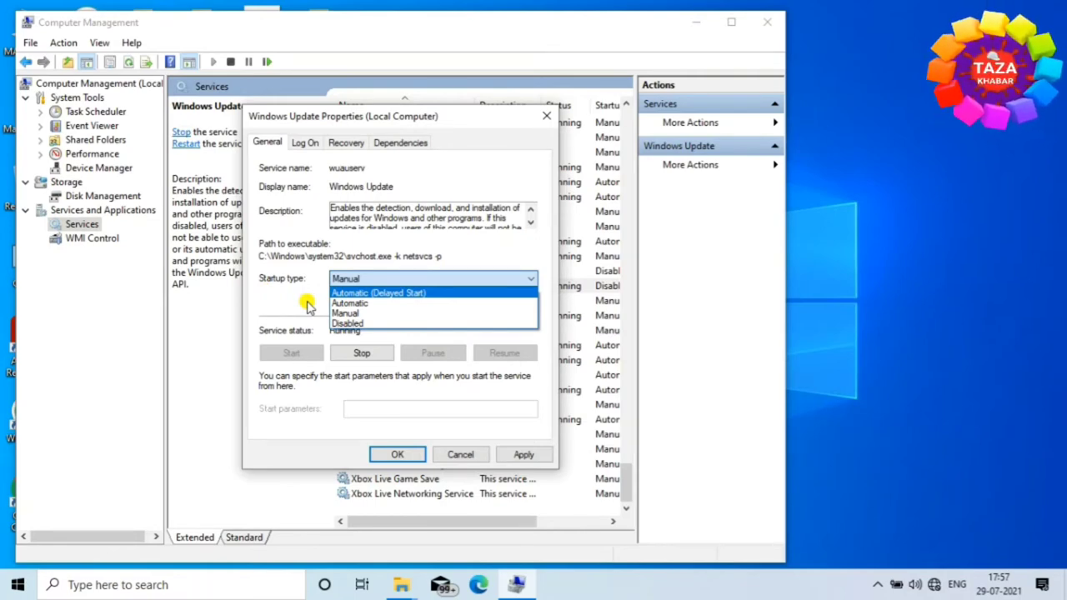
{"action": "left_click", "coordinate": [350, 323]}
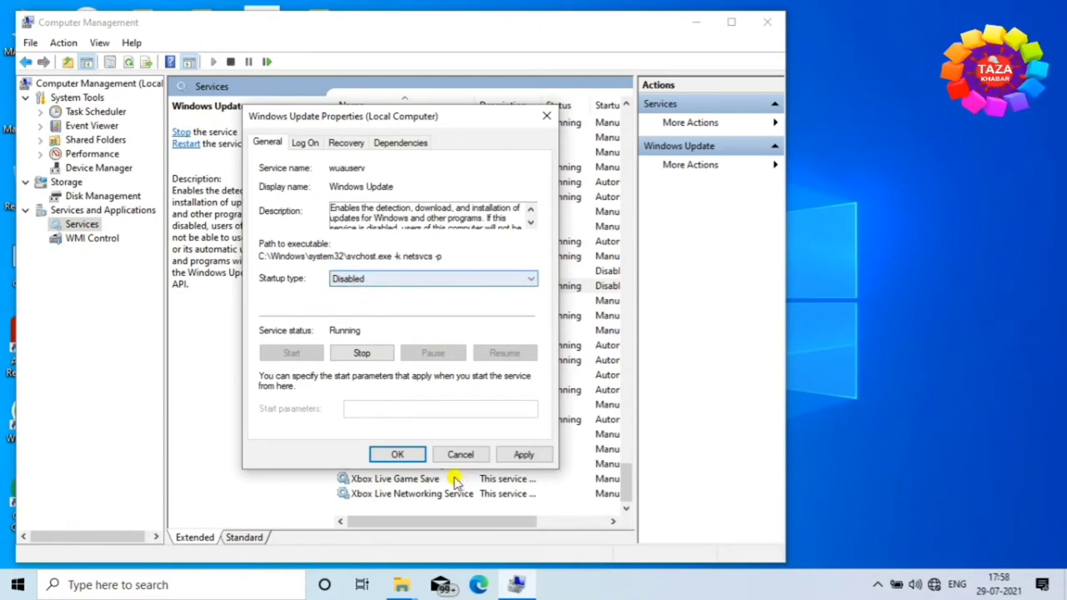
{"action": "left_click", "coordinate": [525, 457]}
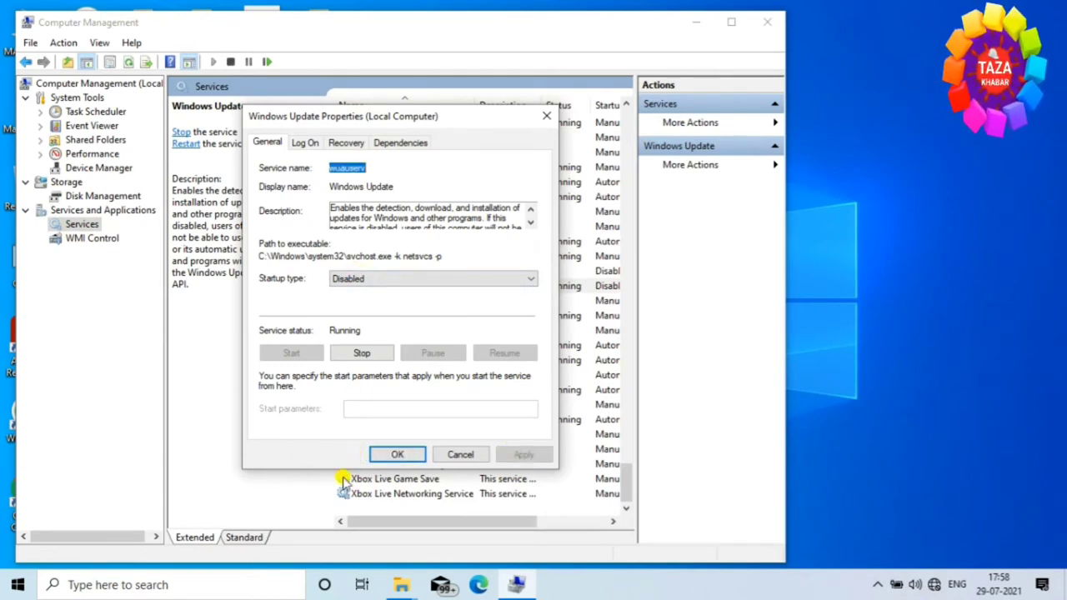
{"action": "left_click", "coordinate": [393, 455]}
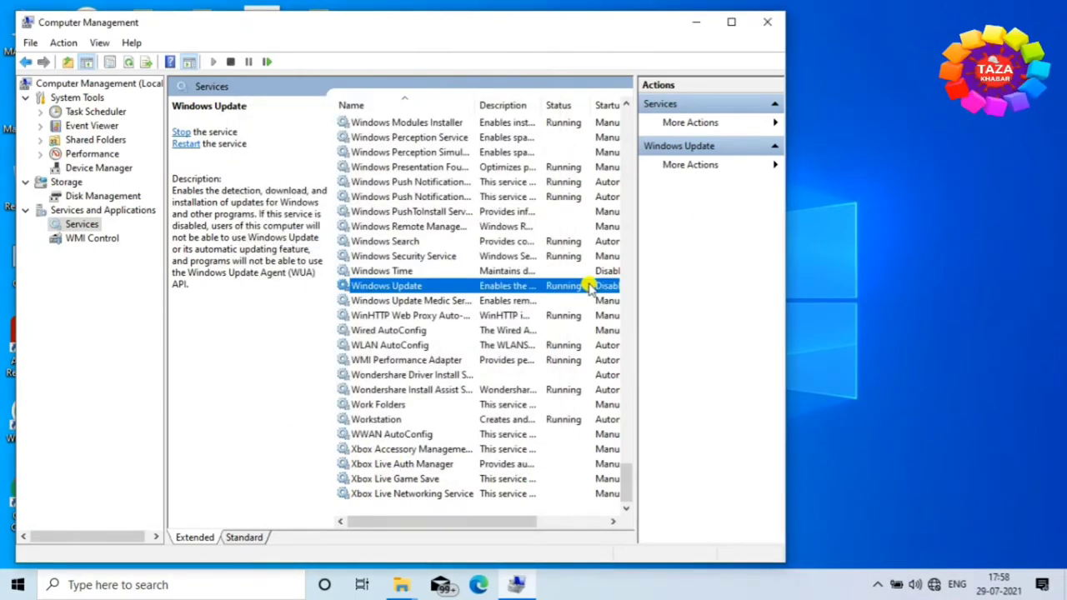
{"action": "left_click", "coordinate": [765, 24]}
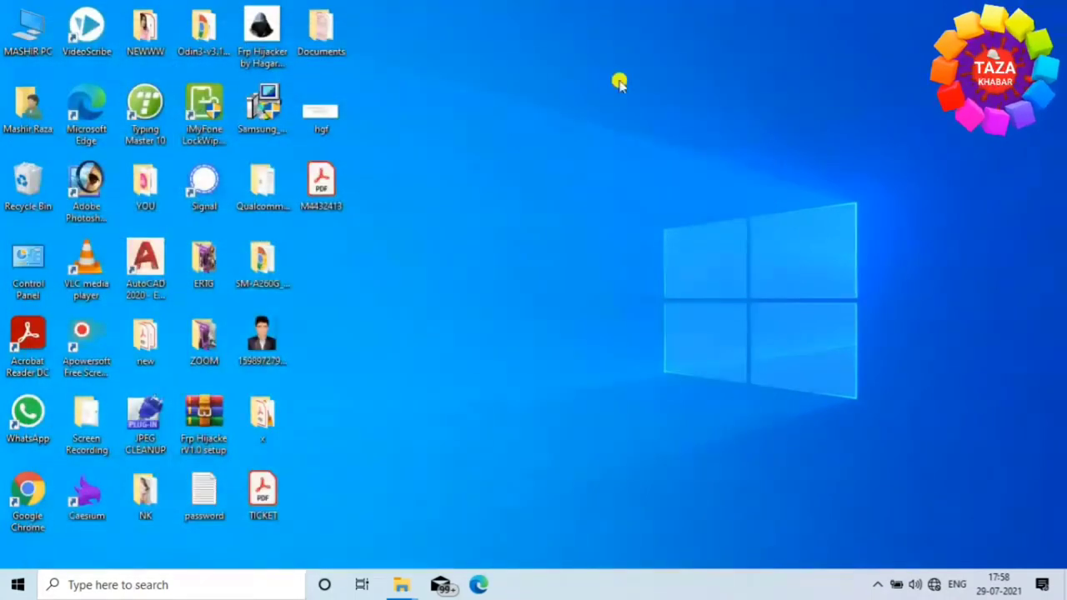
{"action": "right_click", "coordinate": [475, 121]}
{"action": "left_click", "coordinate": [512, 159]}
{"action": "right_click", "coordinate": [512, 155]}
{"action": "left_click", "coordinate": [562, 200]}
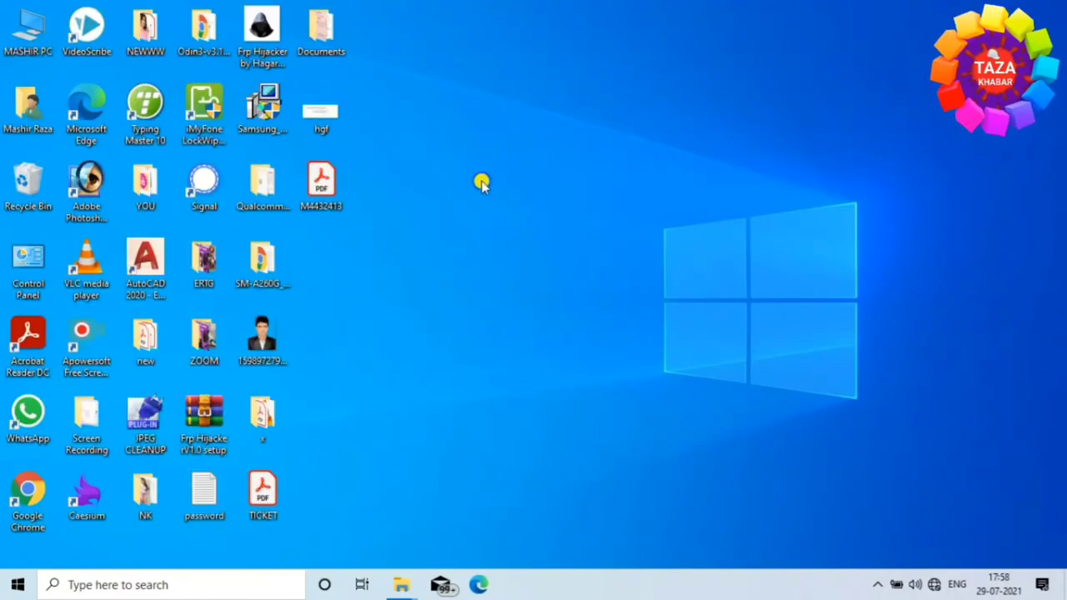
{"action": "right_click", "coordinate": [481, 183]}
{"action": "left_click", "coordinate": [545, 227]}
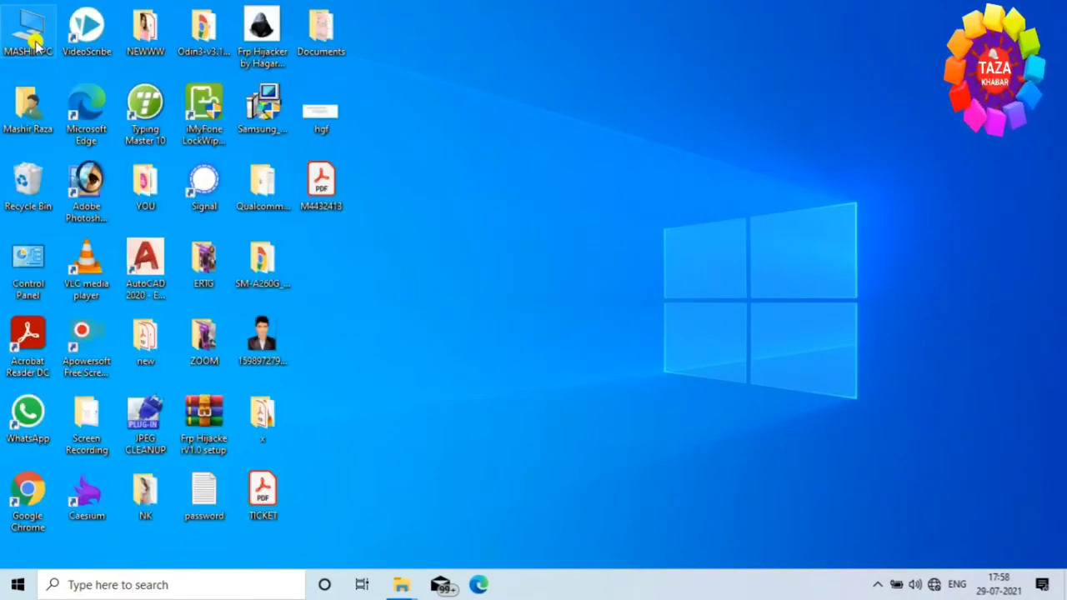
Open Computer Management for this PC and bring up the Windows Update service's properties
{"action": "right_click", "coordinate": [33, 37]}
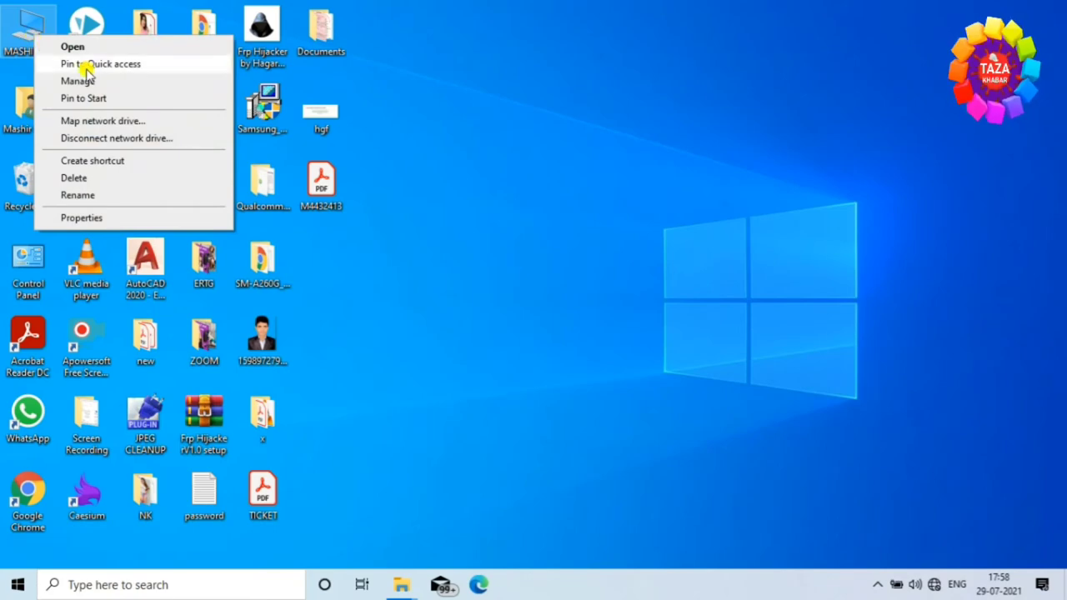
{"action": "left_click", "coordinate": [97, 84]}
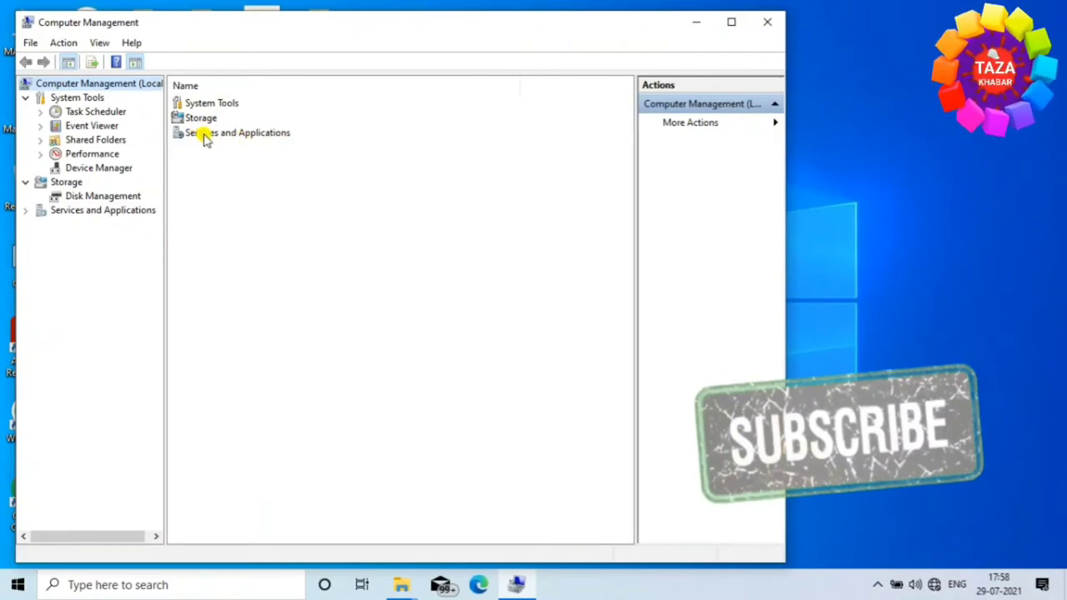
{"action": "double_click", "coordinate": [268, 132]}
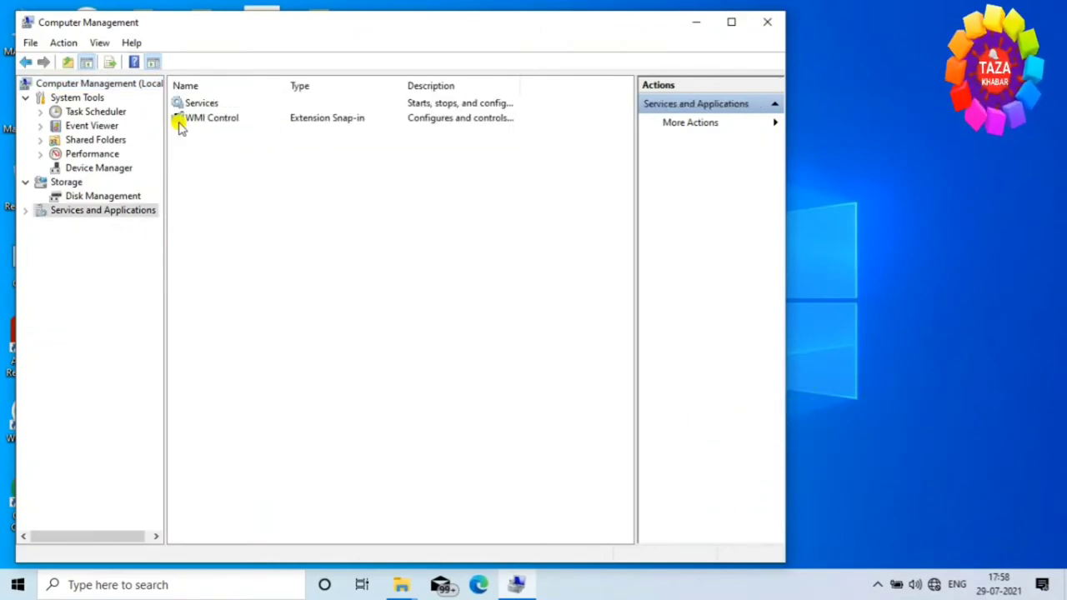
{"action": "double_click", "coordinate": [437, 105]}
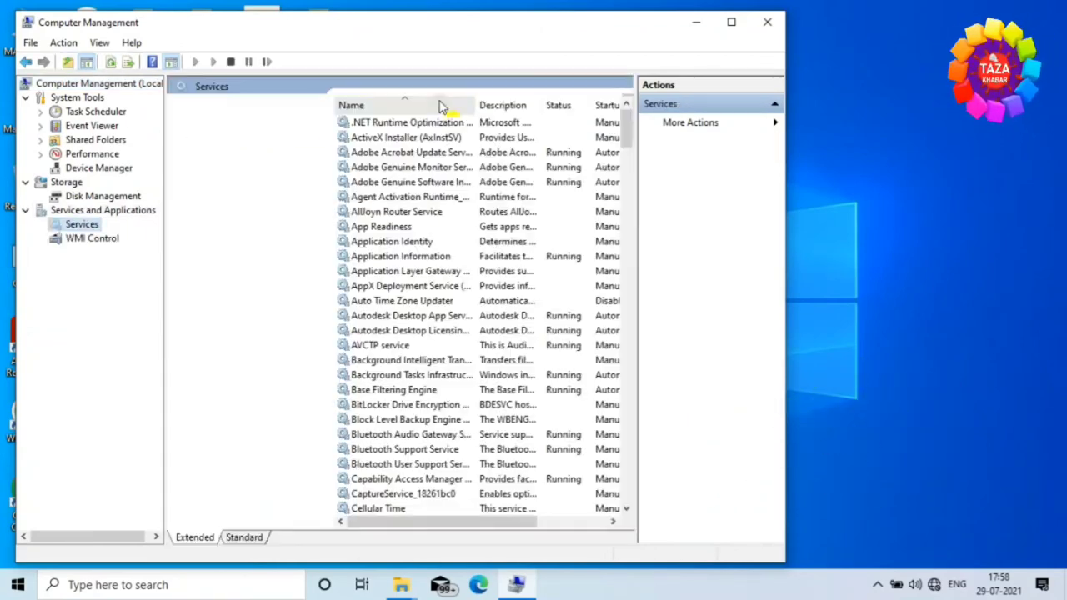
{"action": "left_click_drag", "start_coordinate": [630, 129], "coordinate": [624, 483]}
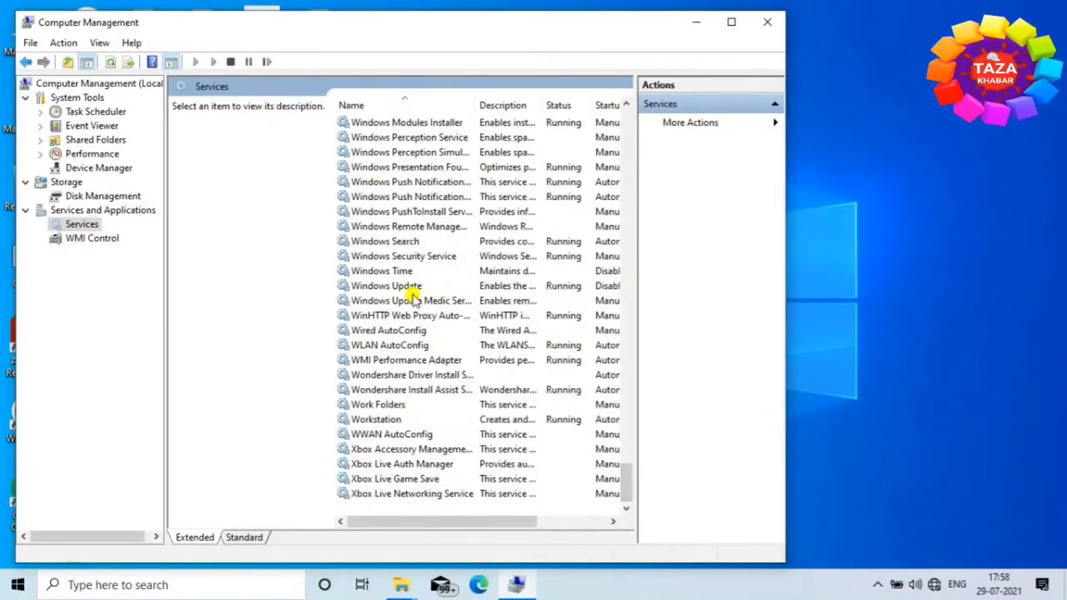
{"action": "double_click", "coordinate": [509, 287]}
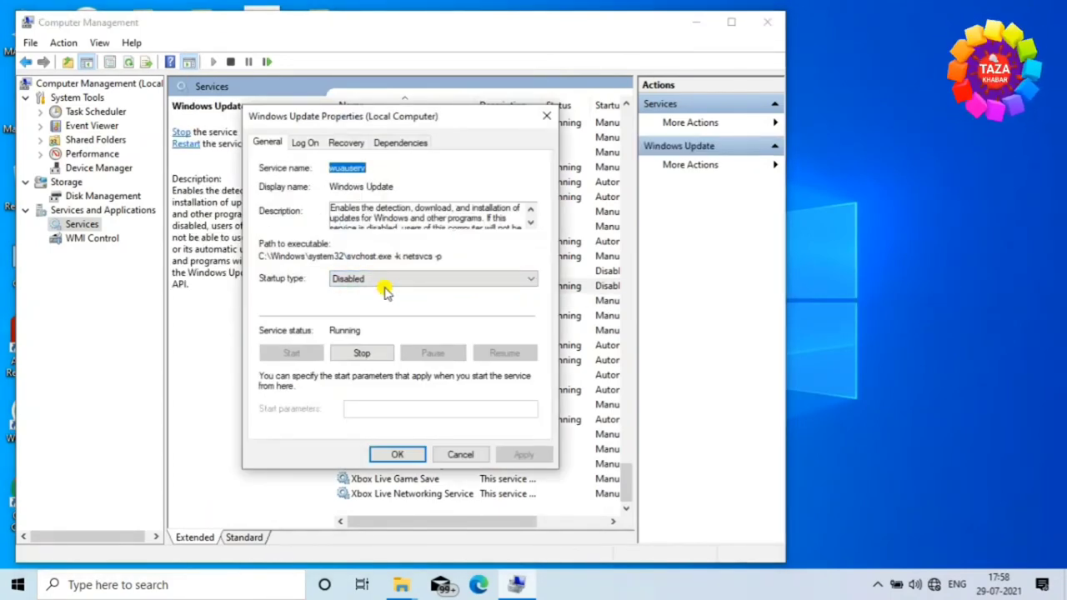
Select Disabled again as the Windows Update startup type, apply it, and close Computer Management
{"action": "left_click", "coordinate": [395, 281]}
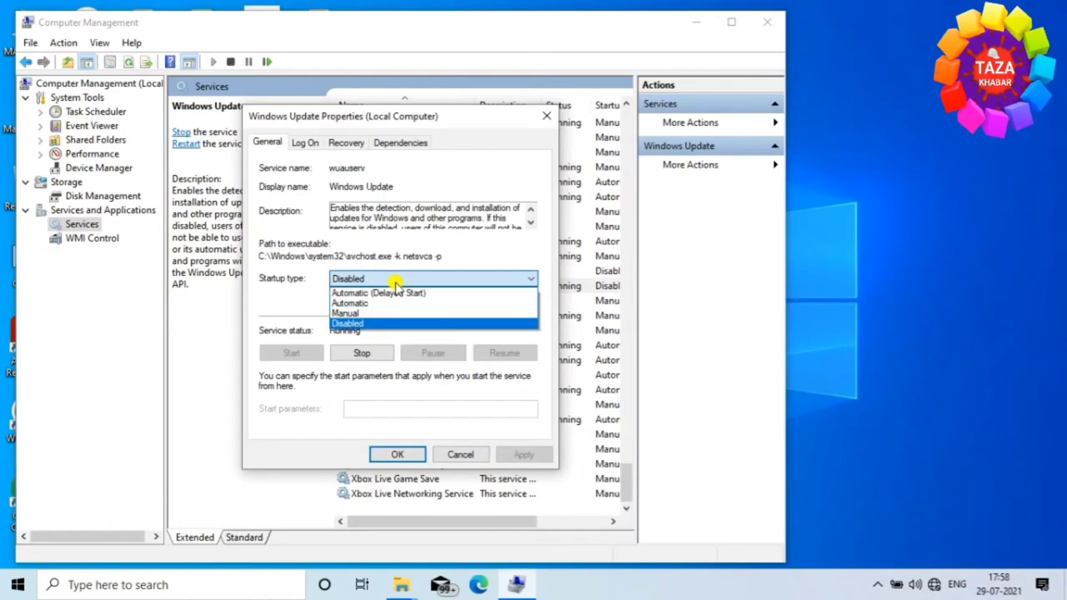
{"action": "left_click", "coordinate": [365, 324]}
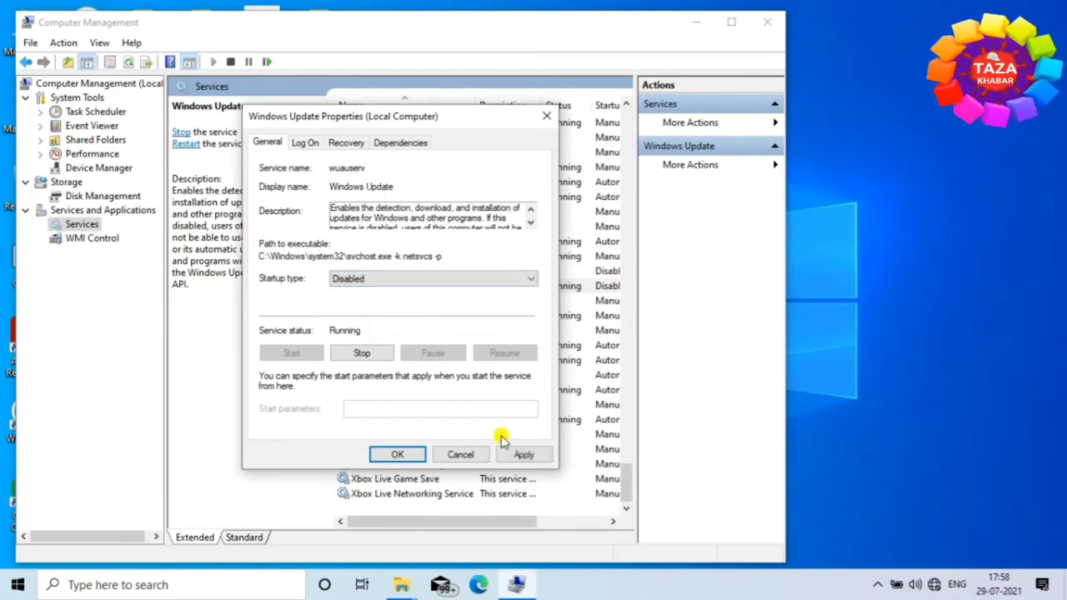
{"action": "left_click", "coordinate": [523, 454]}
{"action": "left_click", "coordinate": [395, 456]}
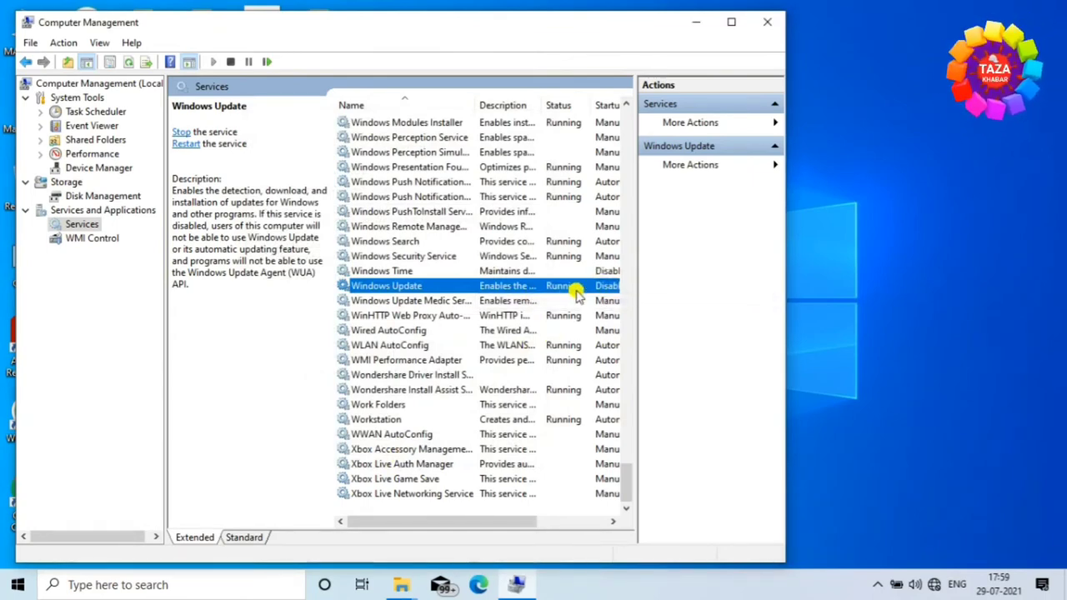
{"action": "left_click", "coordinate": [767, 22]}
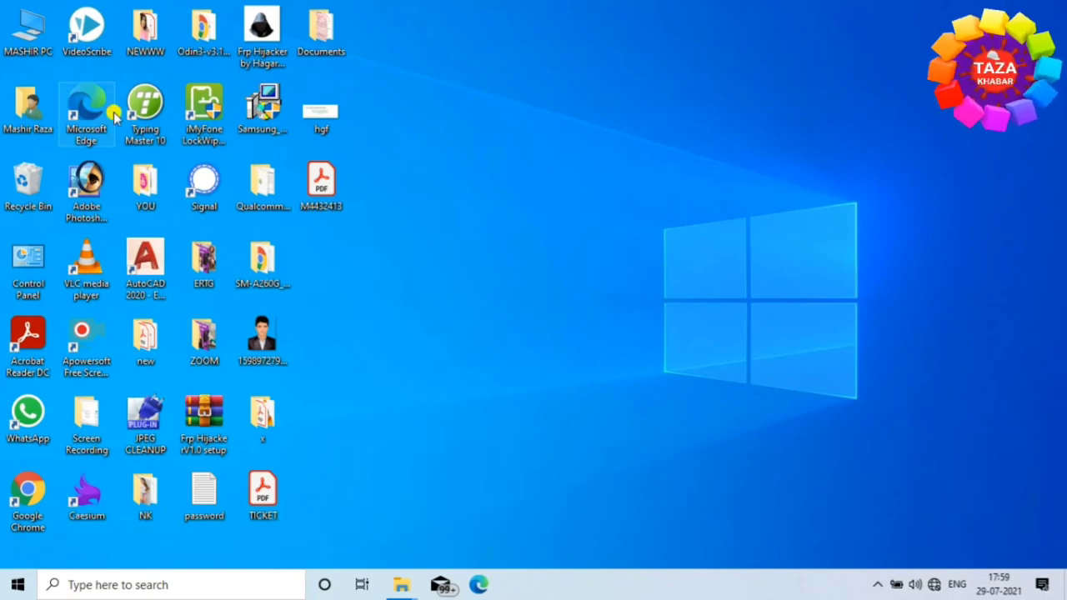
View the desktop folder "new" and the PC's folders and drives, closing each window again
{"action": "double_click", "coordinate": [143, 346]}
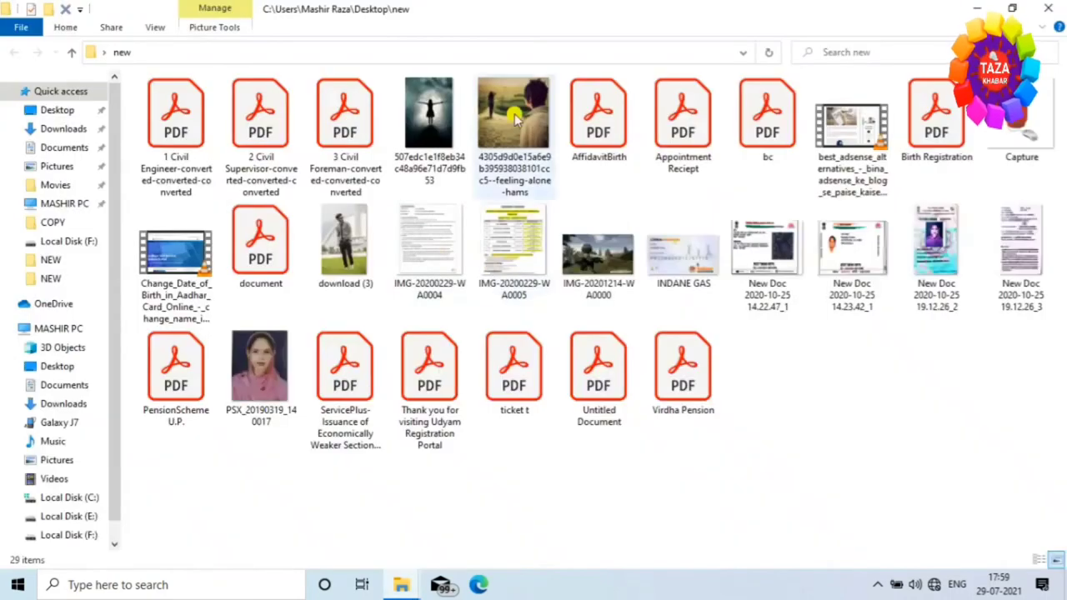
{"action": "left_click", "coordinate": [1048, 8]}
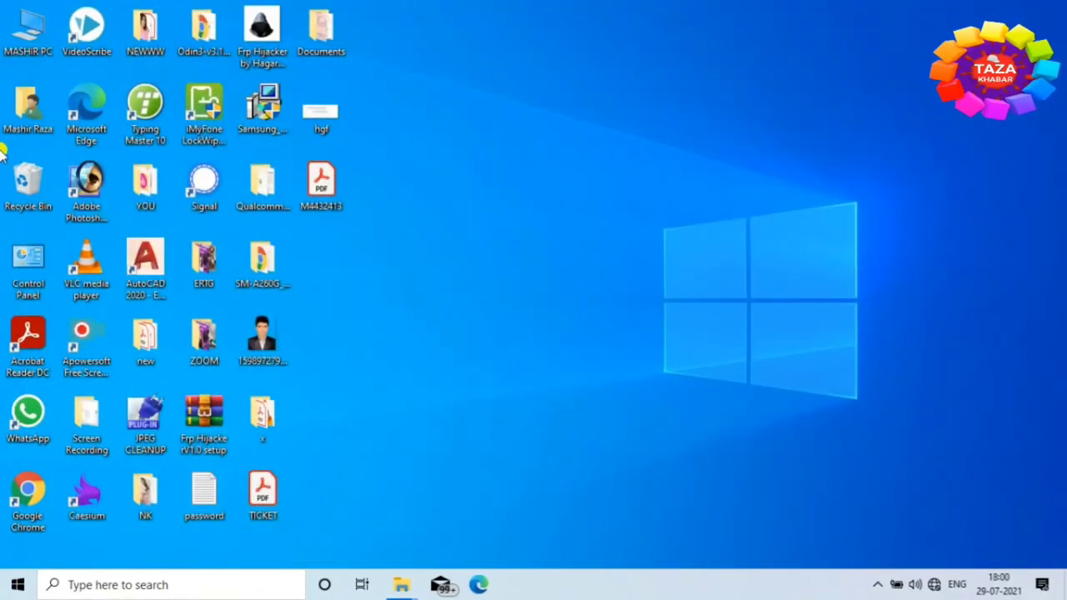
{"action": "double_click", "coordinate": [29, 29]}
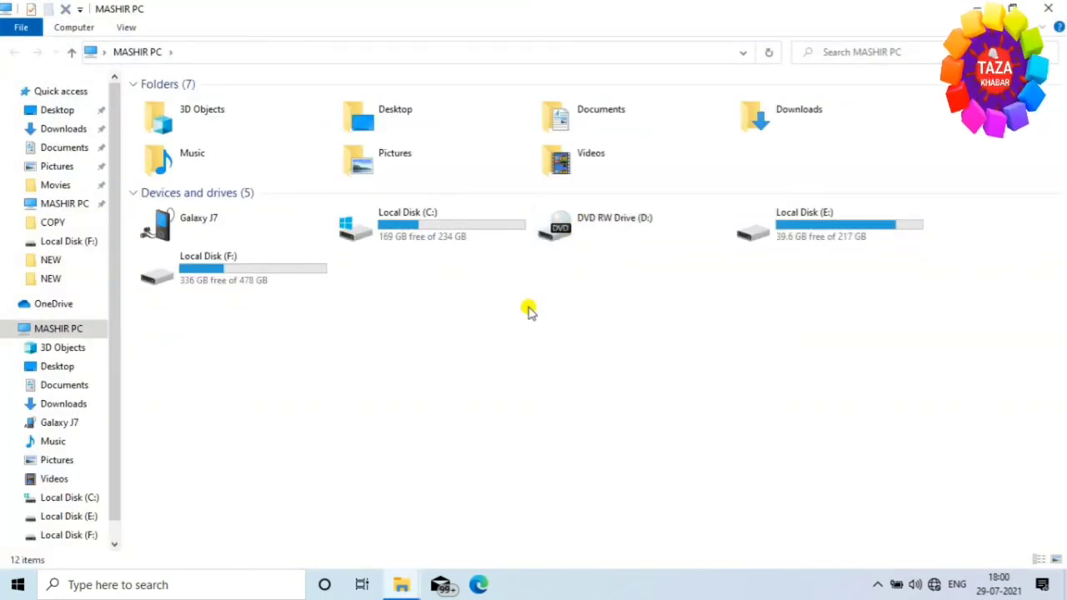
{"action": "left_click", "coordinate": [1048, 6]}
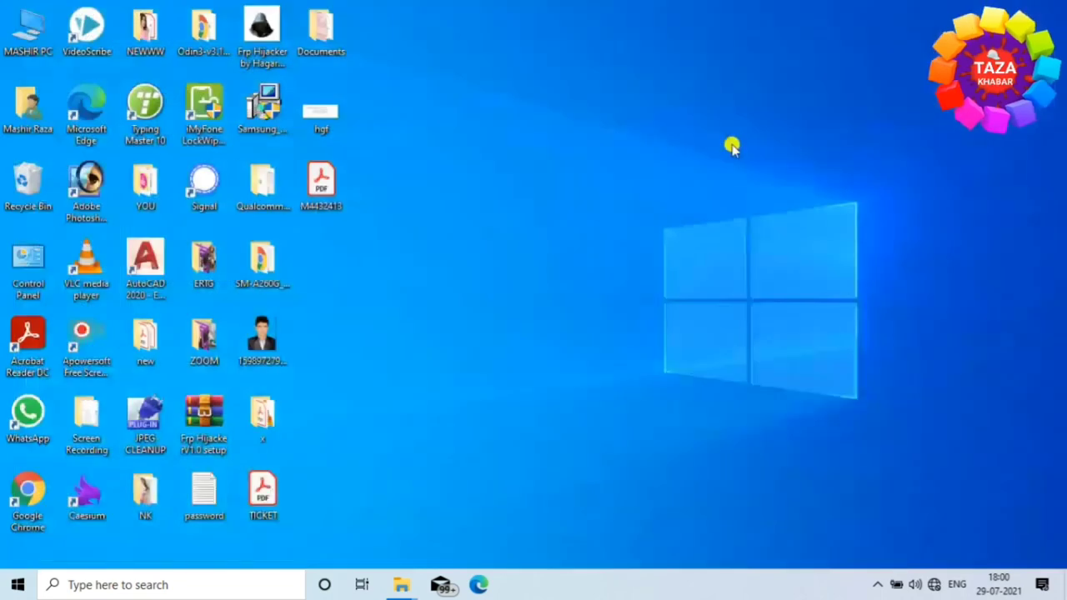
{"action": "double_click", "coordinate": [28, 34]}
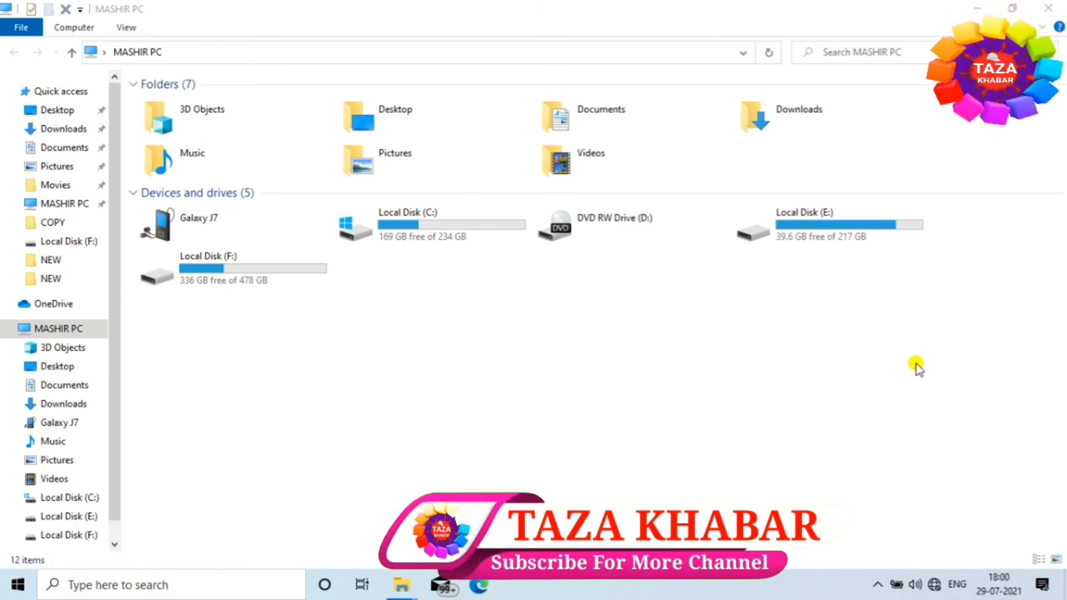
{"action": "left_click", "coordinate": [1042, 8]}
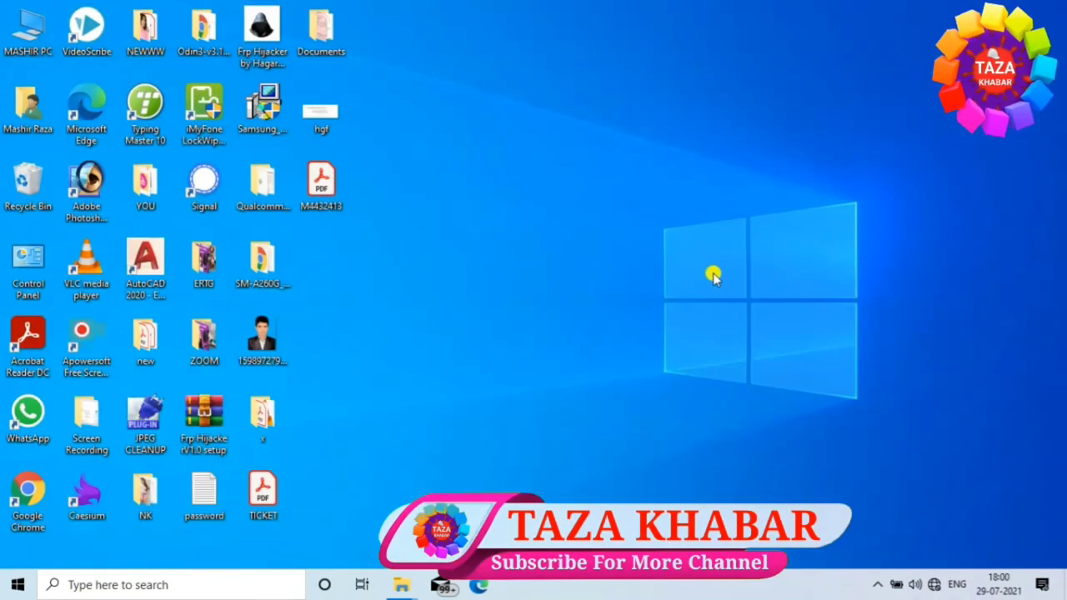